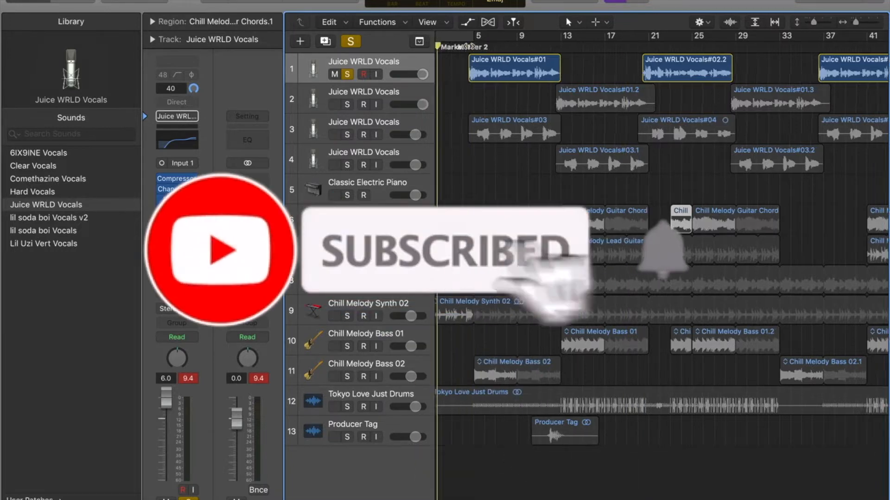
- Zoom and scroll the arrangement to the start of the first Juice WRLD Vocals region
click(469, 47)
key(super+Right)
key(super+Right)
key(super+Right)
key(super+Right)
key(super+Right)
scroll(469, 46, left, 10)
click(502, 45)
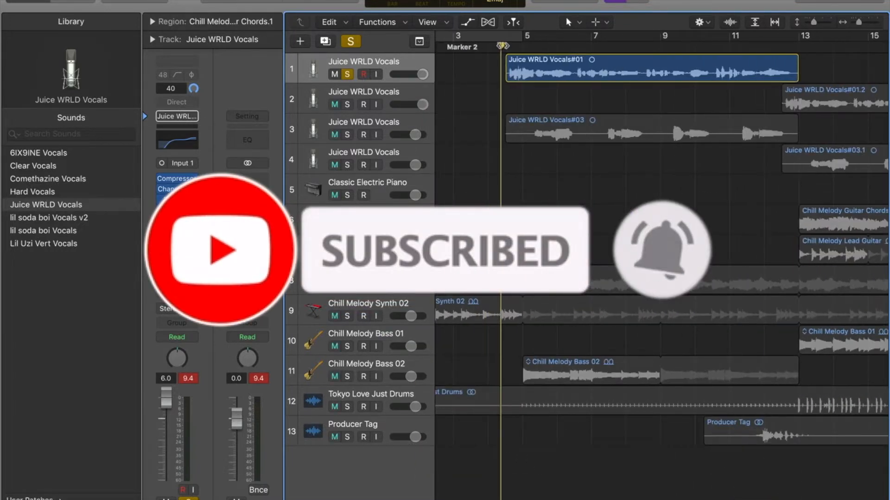
drag(508, 45, 565, 48)
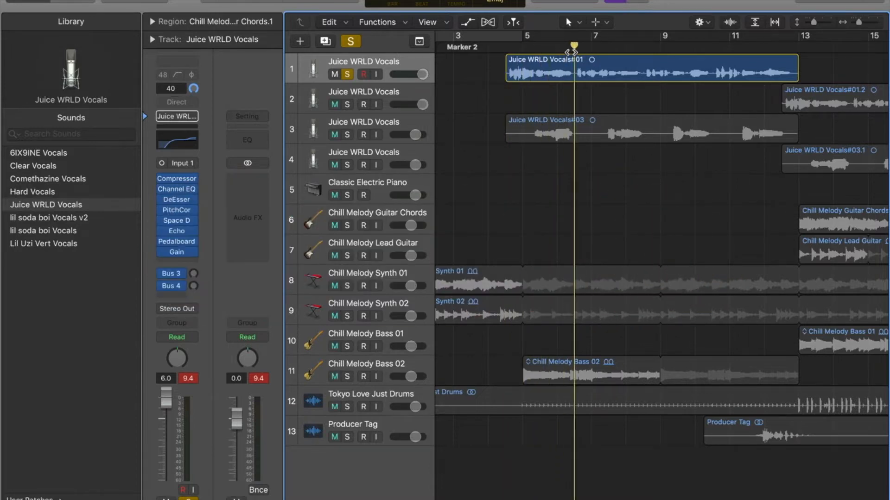
scroll(570, 52, down, 5)
scroll(571, 52, up, 5)
scroll(571, 53, left, 10)
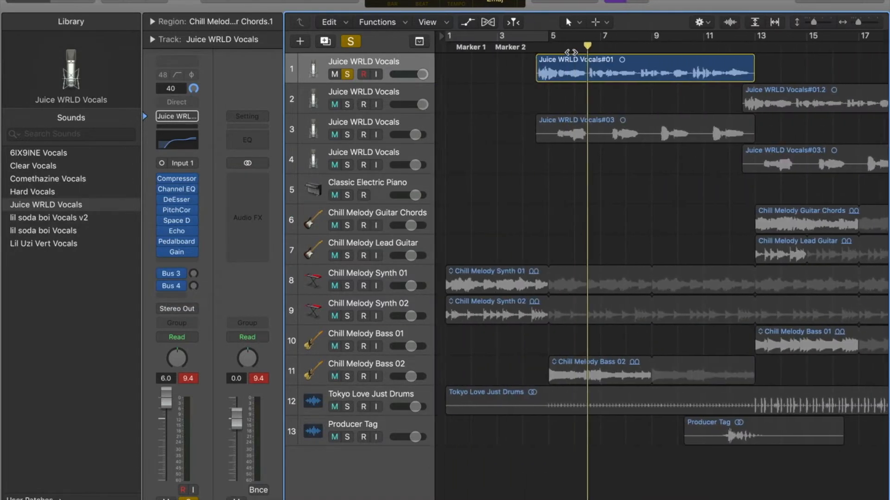
- Place the playhead just before the first vocal region and play the song
click(519, 47)
drag(520, 47, 534, 47)
scroll(533, 47, down, 5)
key(comma)
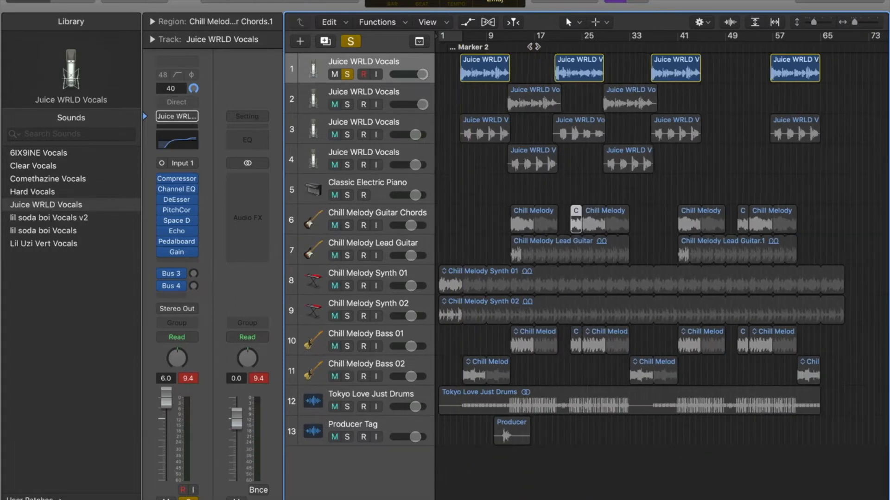
scroll(661, 239, up, 8)
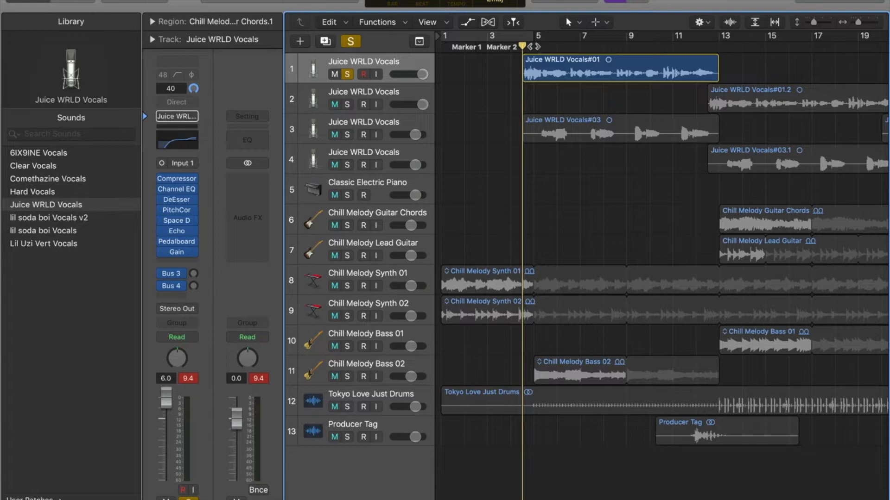
key(space)
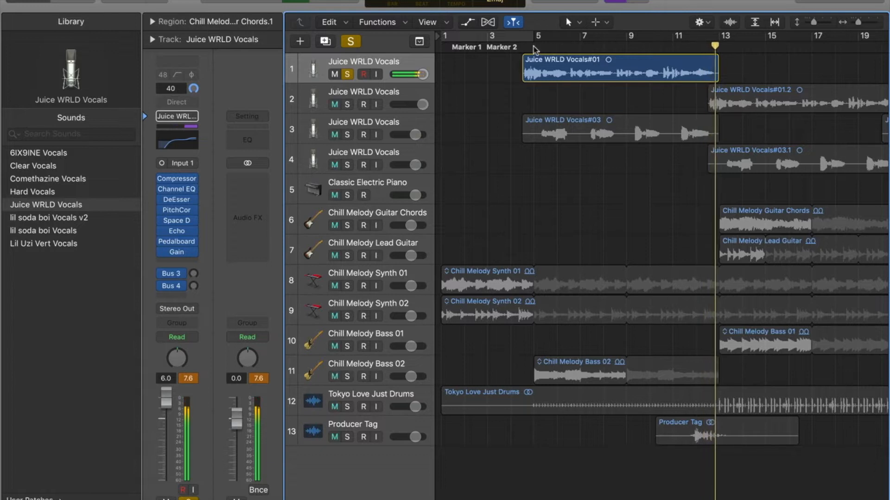
- Enable the Compressor on the vocal channel strip and play the vocal again from bar 5
click(525, 47)
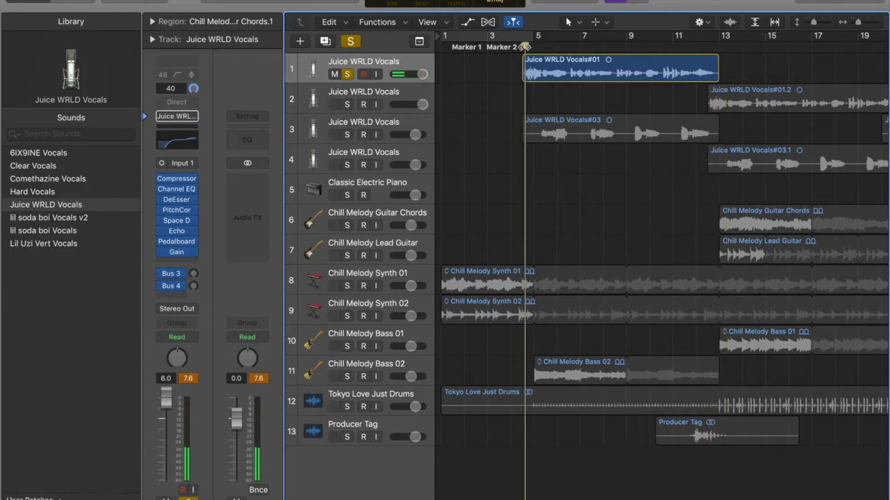
click(522, 46)
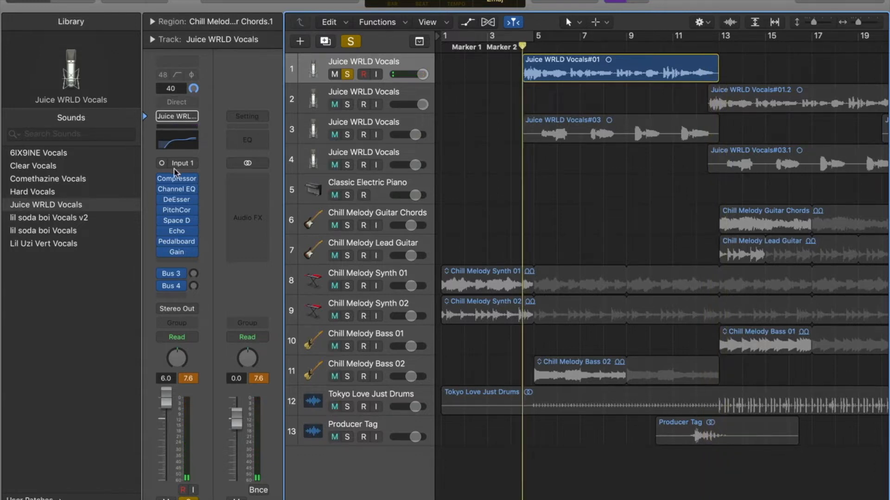
click(159, 294)
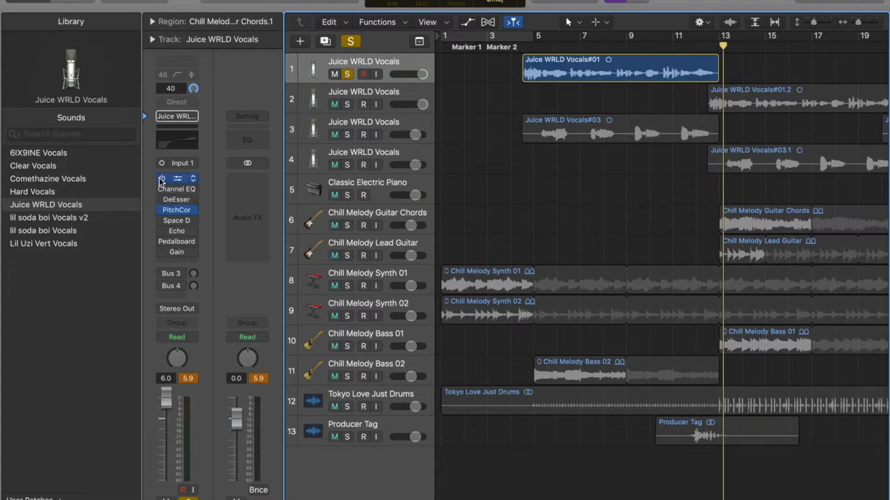
drag(528, 47, 522, 47)
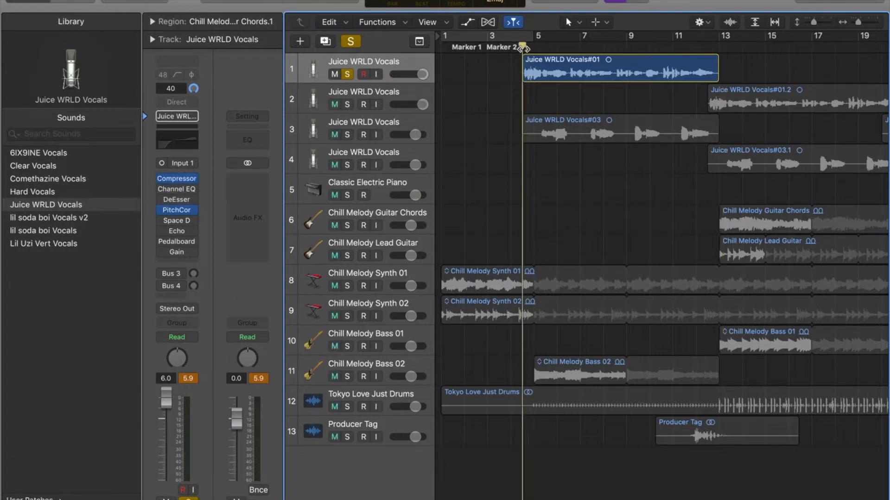
key(space)
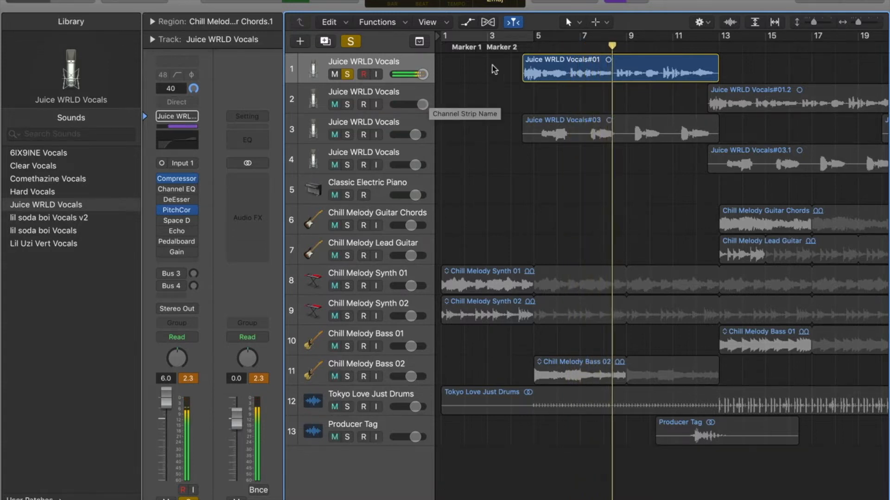
- Open the Channel EQ plugin on the vocal track to view its curve, and close it
click(524, 44)
drag(522, 45, 519, 45)
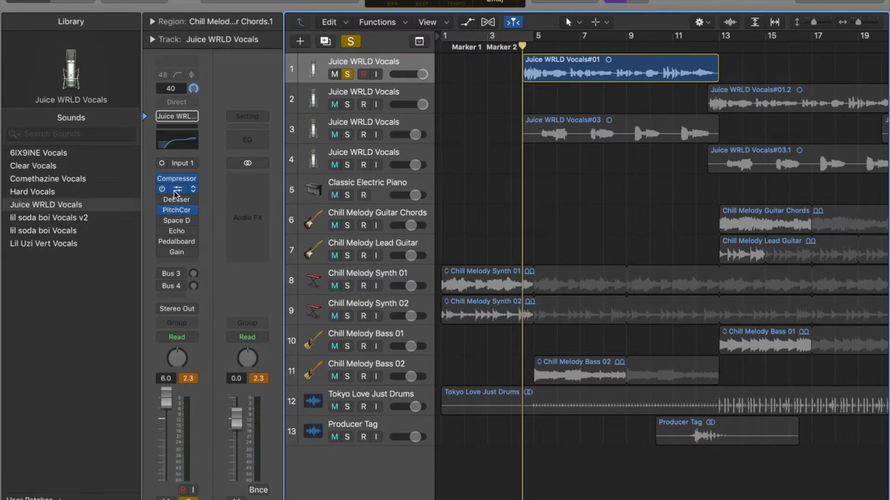
click(177, 139)
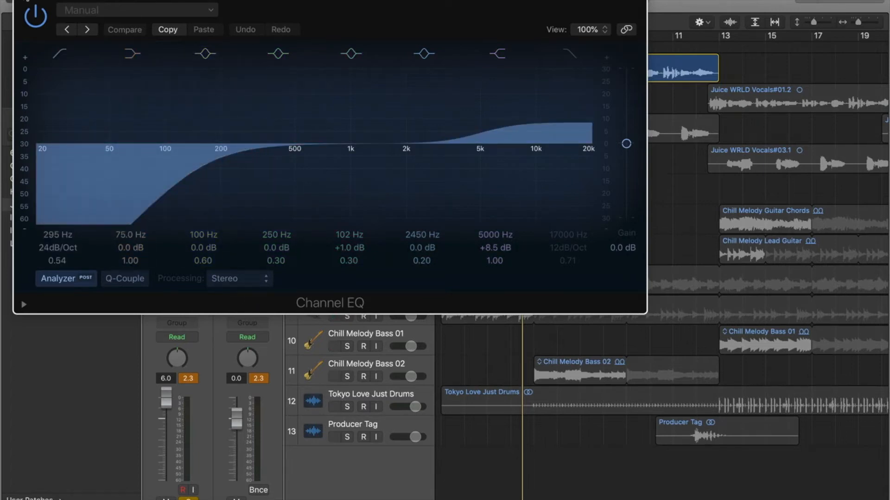
click(23, 0)
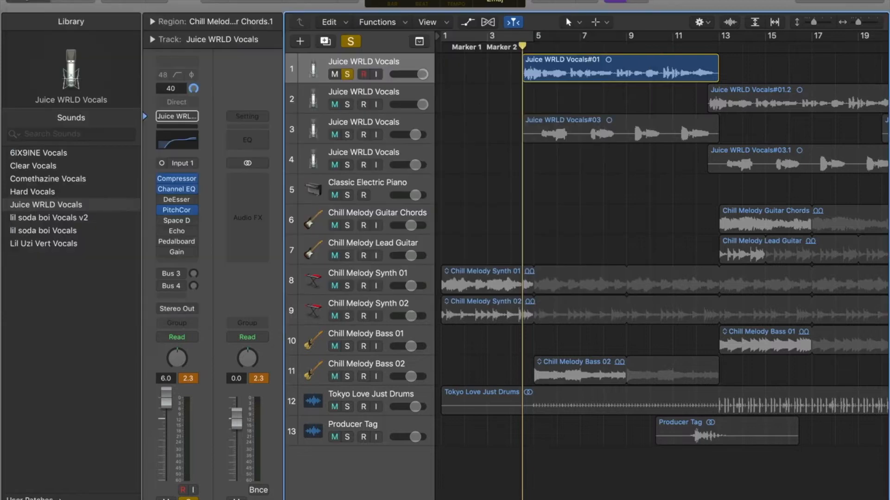
- Enable the Channel EQ, inspect the Compressor's settings, and play the vocal briefly
click(176, 181)
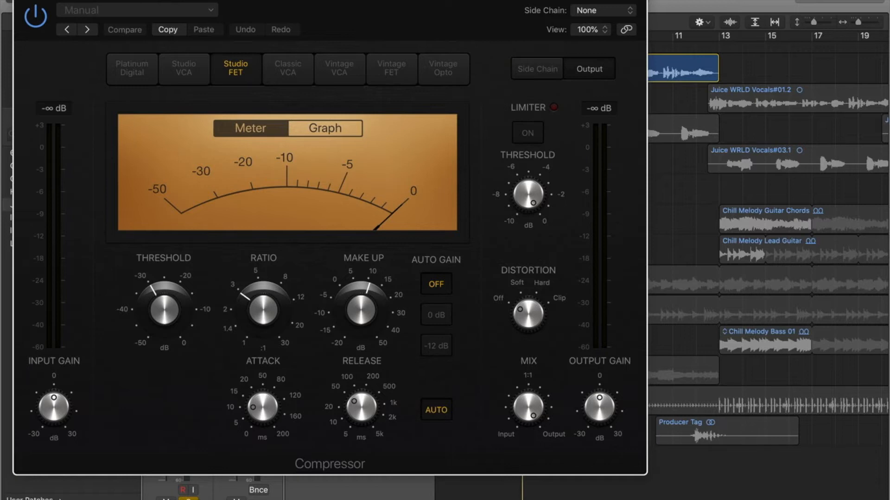
click(22, 0)
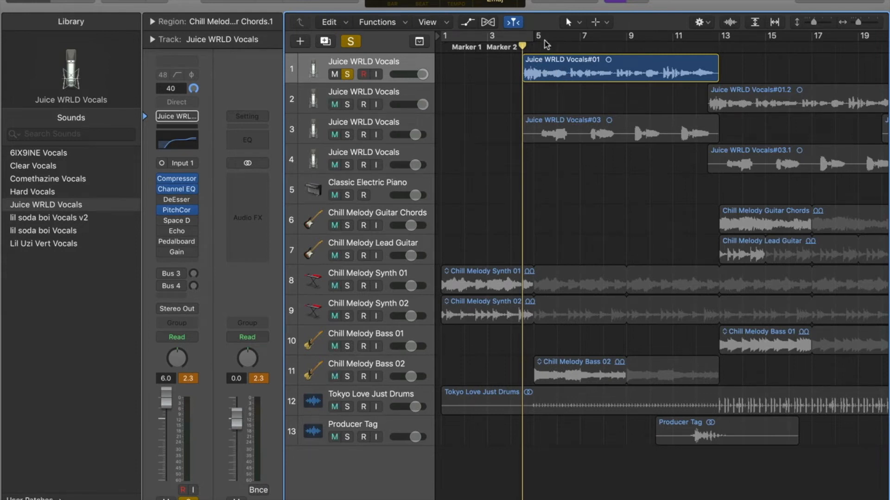
key(space)
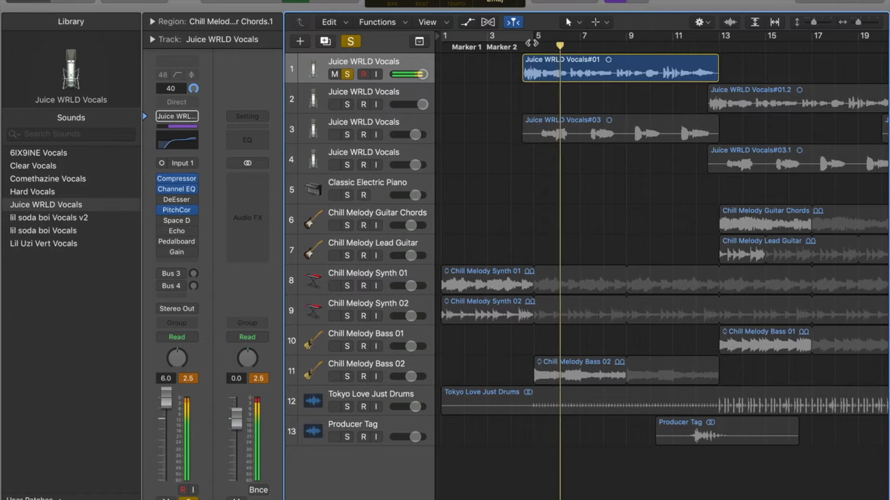
key(space)
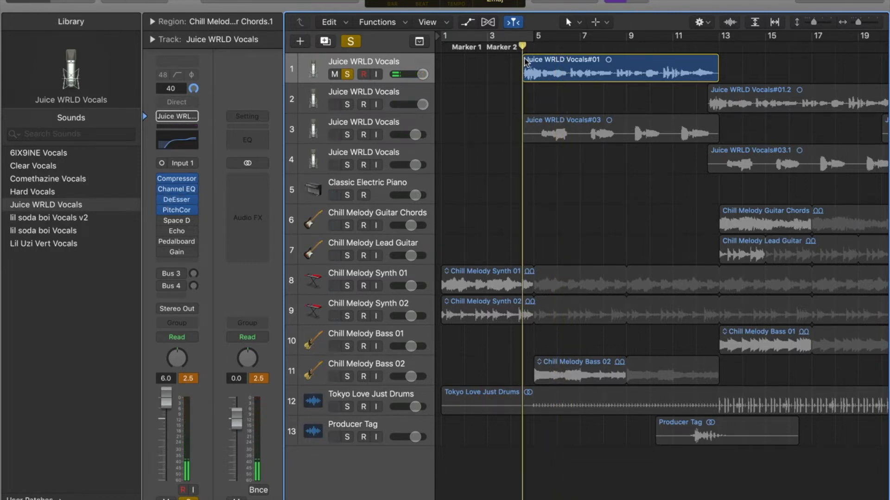
- Enable the DeEsser, view its settings, and play the vocal
click(178, 200)
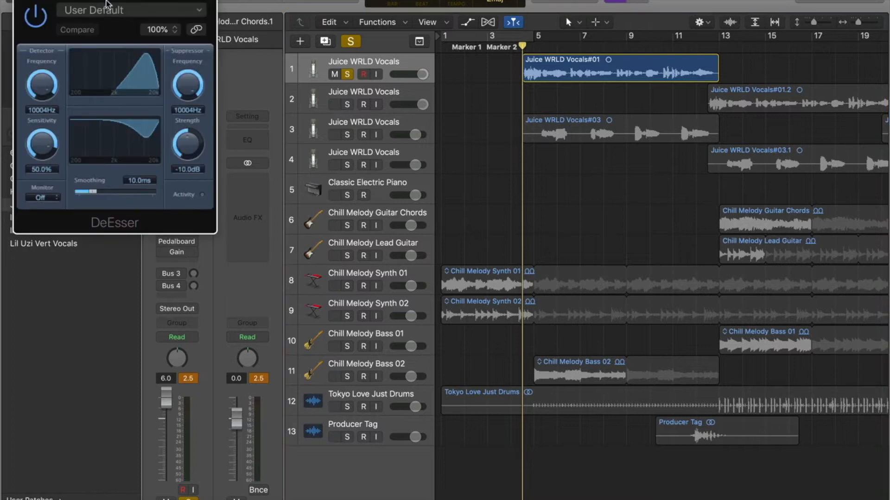
click(24, 0)
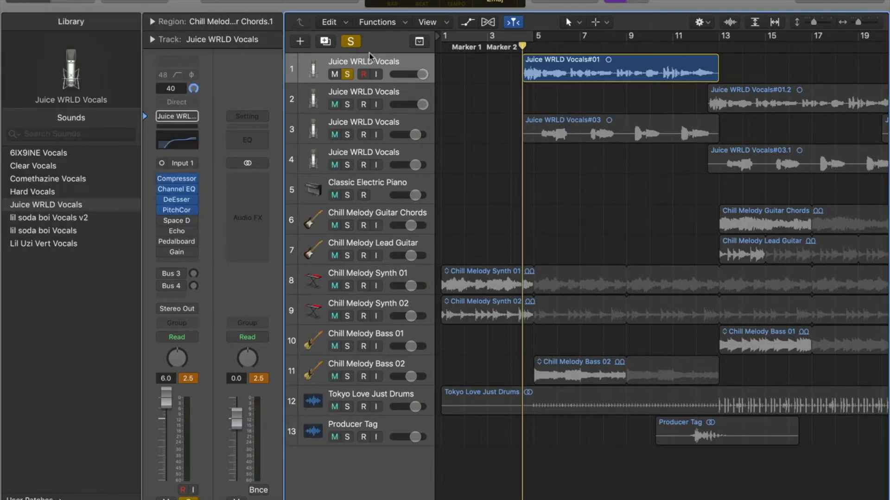
key(space)
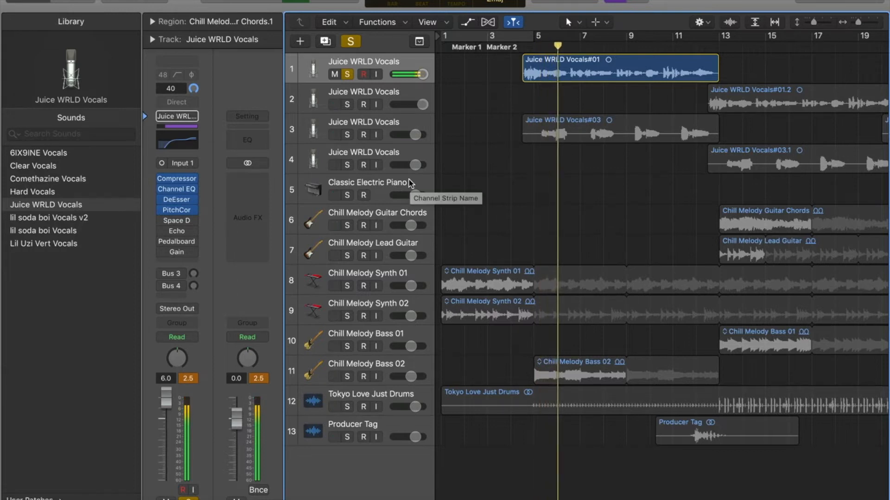
- Enable the Space Designer reverb, view its settings, and replay the vocal from bar 5
mouse_move(185, 239)
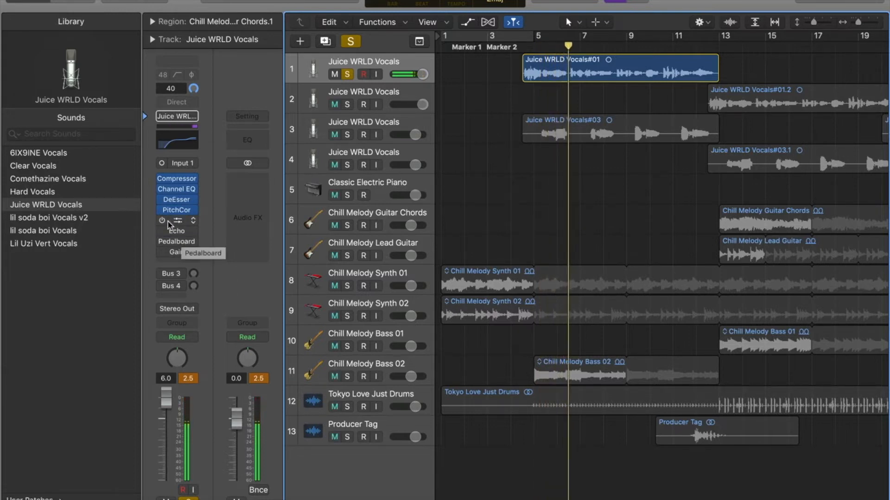
click(162, 220)
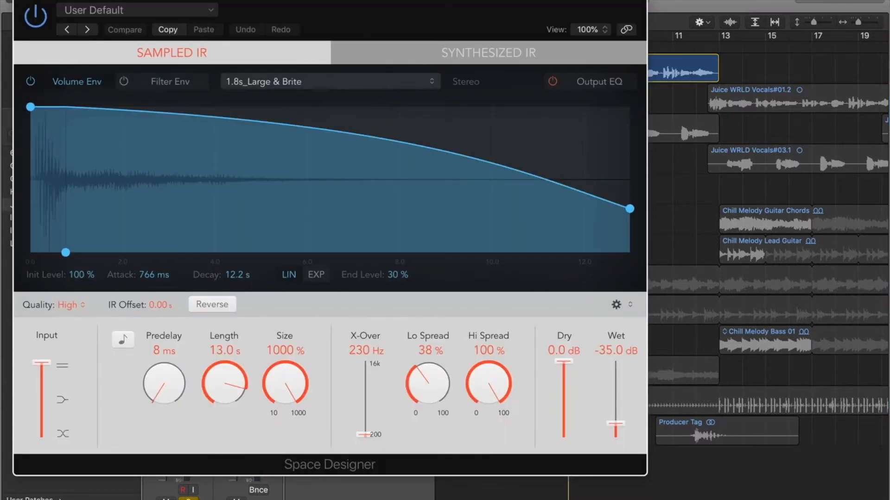
click(21, 1)
click(523, 49)
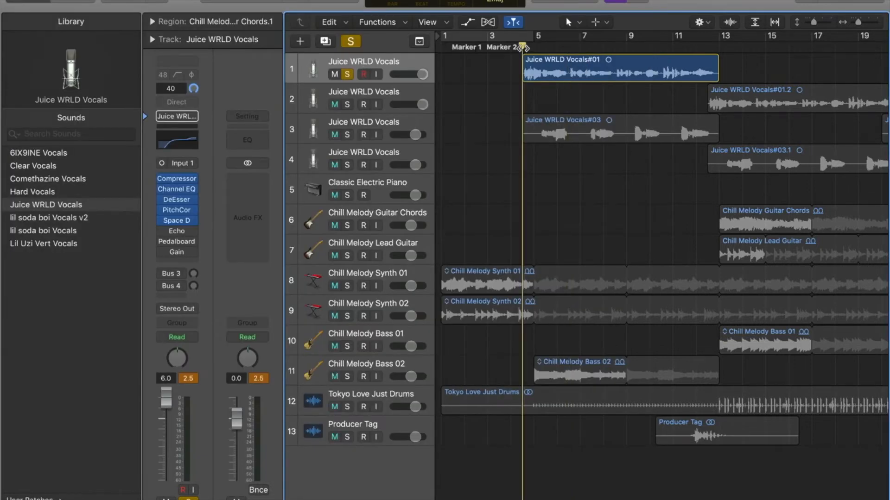
key(space)
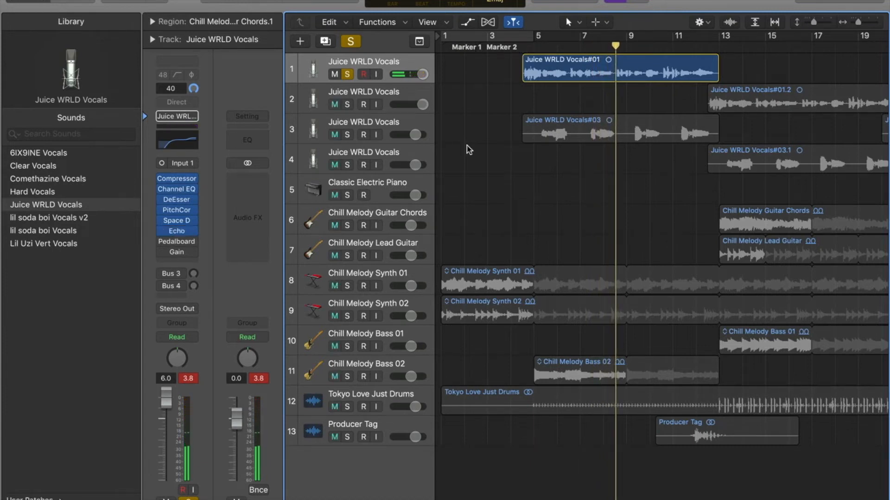
- Enable the Echo plugin on the vocal channel and inspect its settings
click(517, 48)
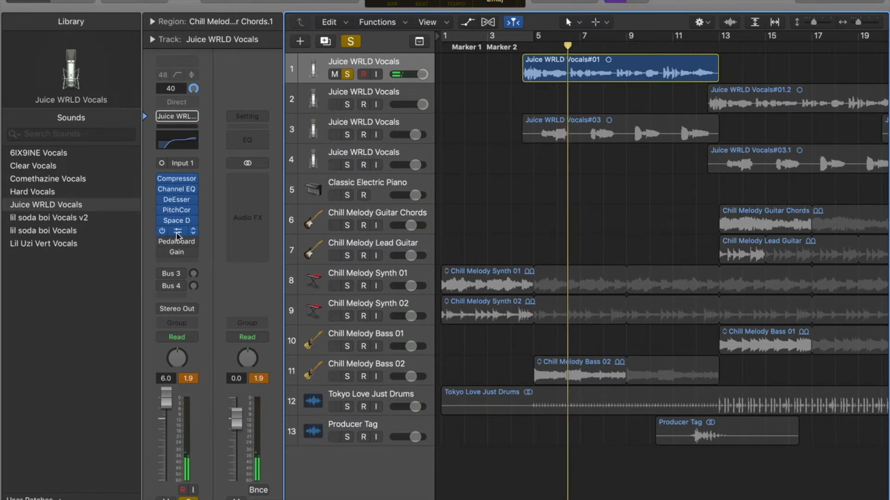
click(176, 235)
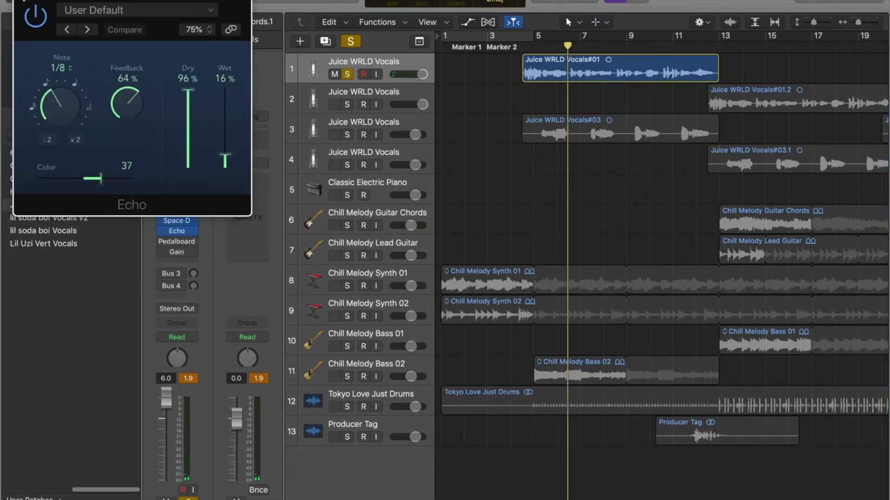
click(21, 0)
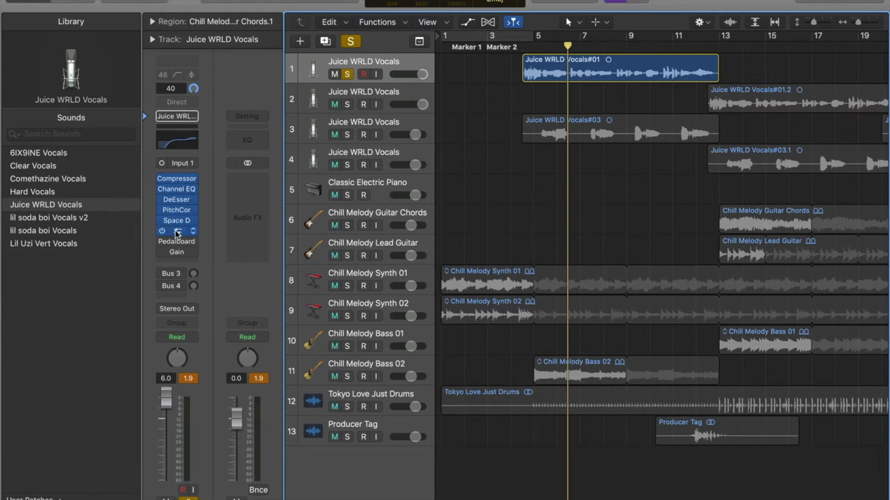
click(177, 233)
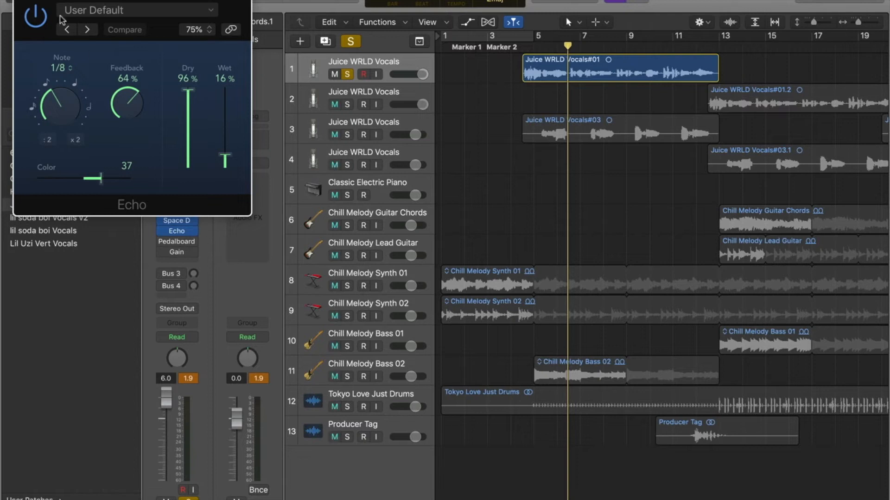
click(23, 2)
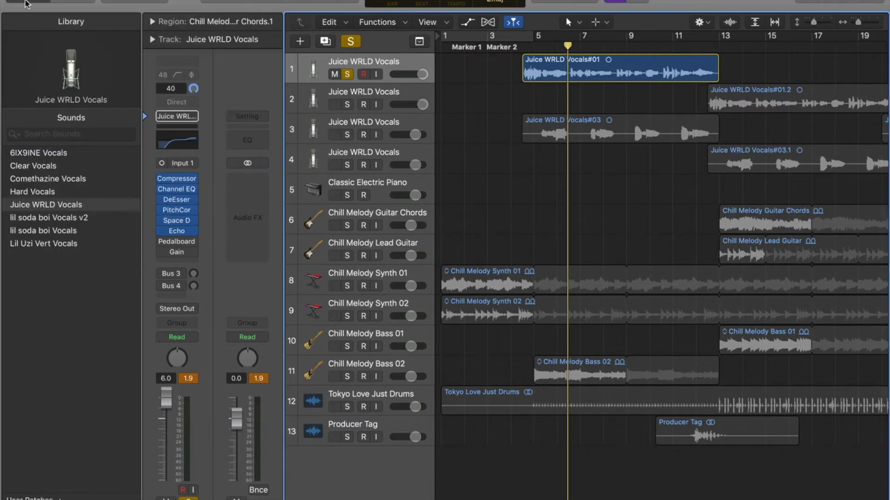
- Enable the Pedalboard plugin, move its window lower, and play the vocal from bar 5
click(177, 244)
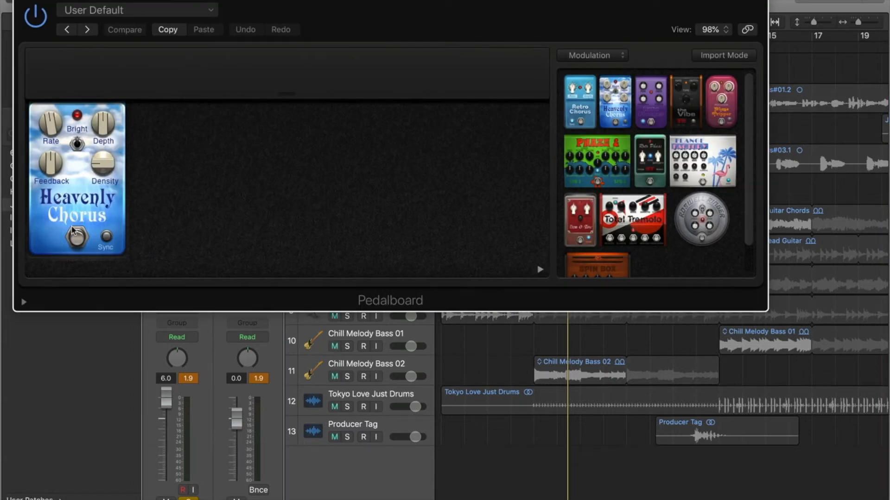
drag(42, 0, 18, 324)
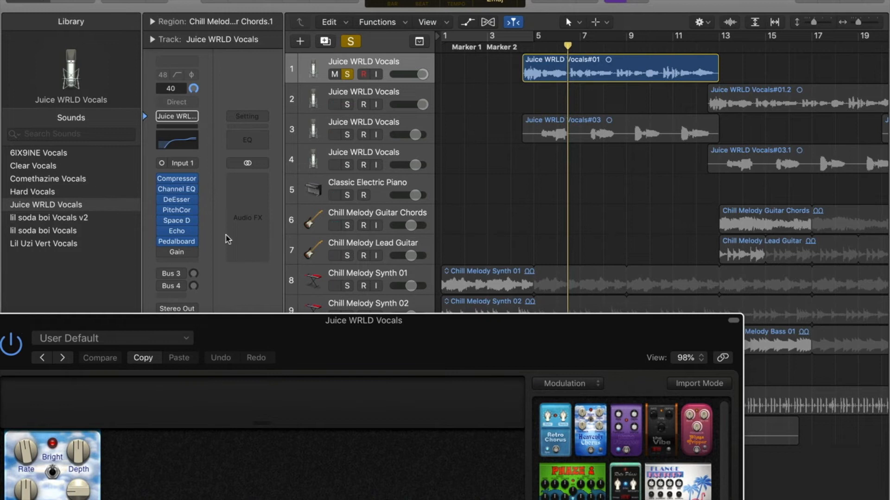
click(523, 46)
key(space)
drag(15, 328, 106, 307)
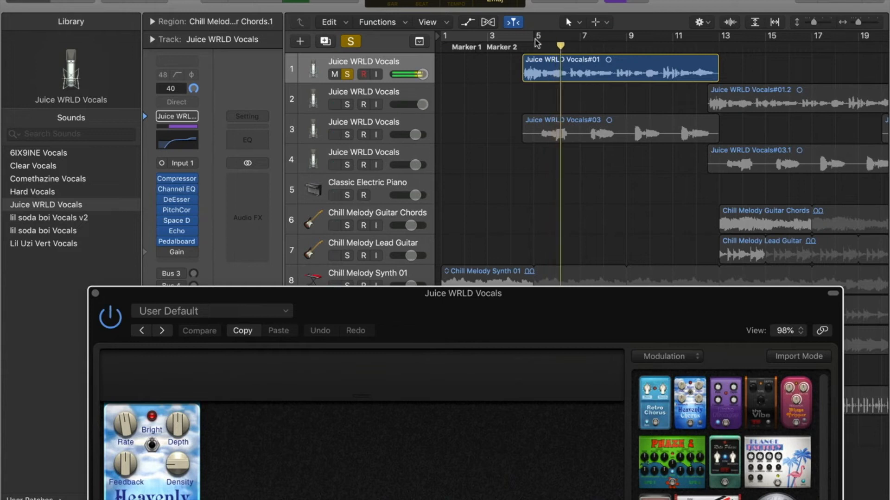
- Toggle the Pedalboard's bypass off and on to compare the vocal with and without it
click(524, 49)
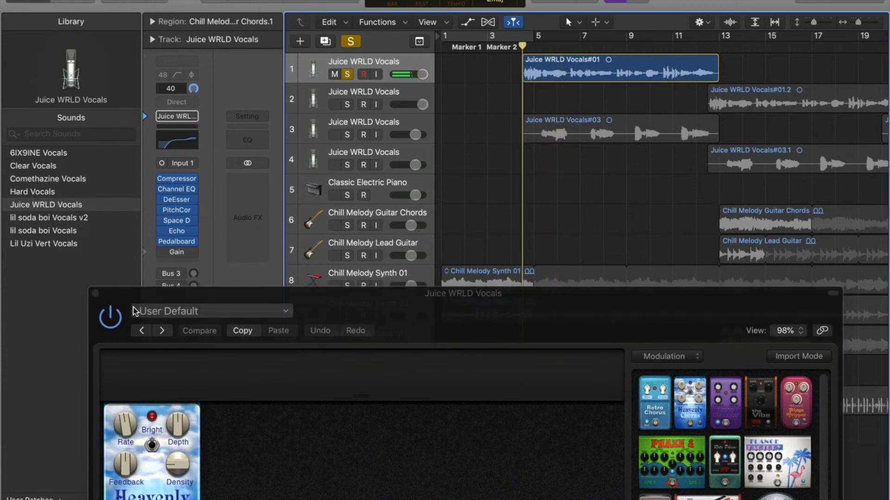
click(111, 317)
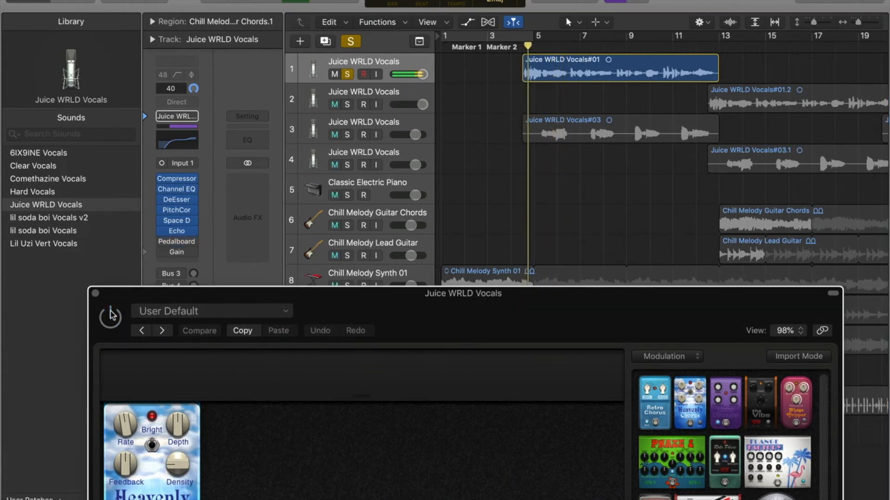
click(111, 317)
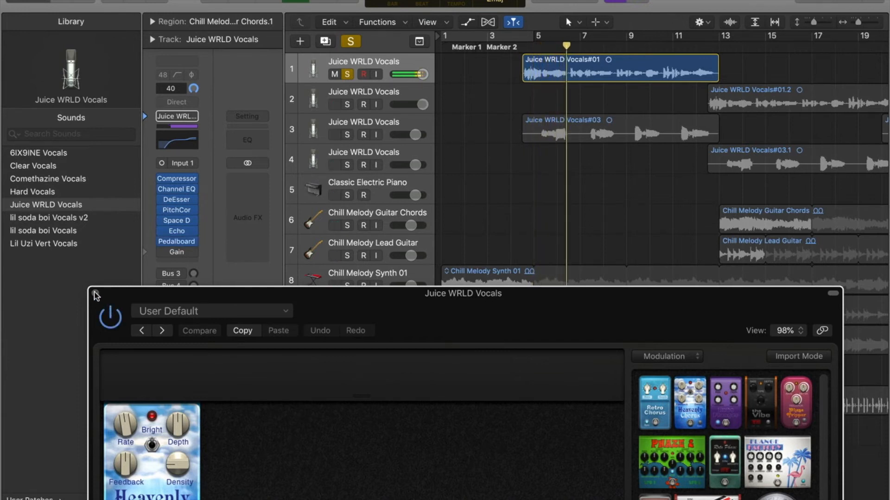
- Close the Pedalboard window and unsolo the Juice WRLD Vocals track
click(96, 294)
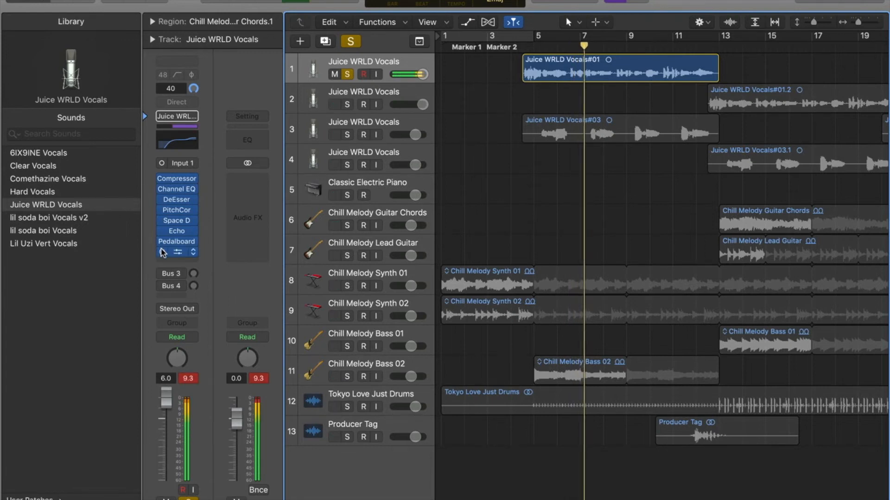
click(345, 77)
- Play the full arrangement with the processed vocal from about bar 12
drag(525, 47, 713, 151)
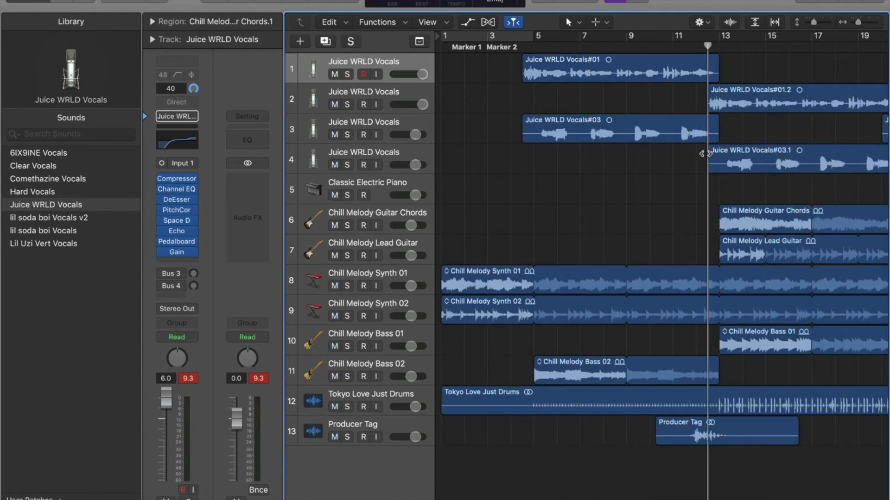
scroll(705, 153, right, 5)
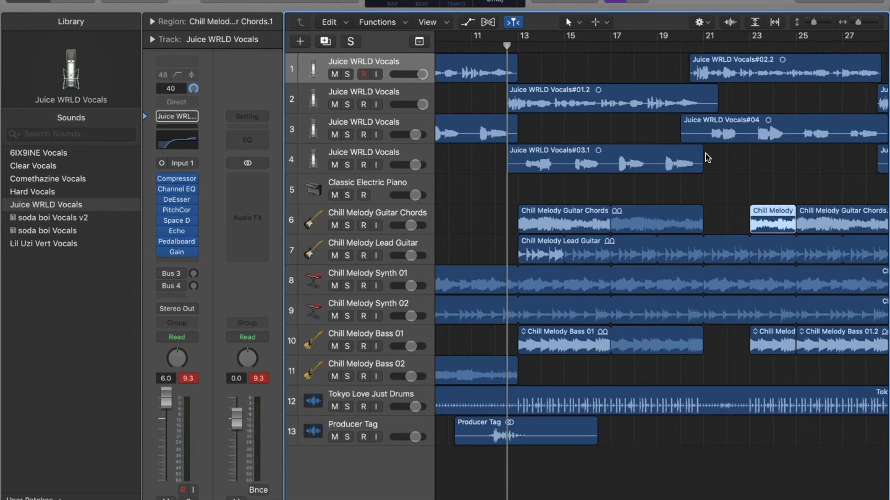
key(space)
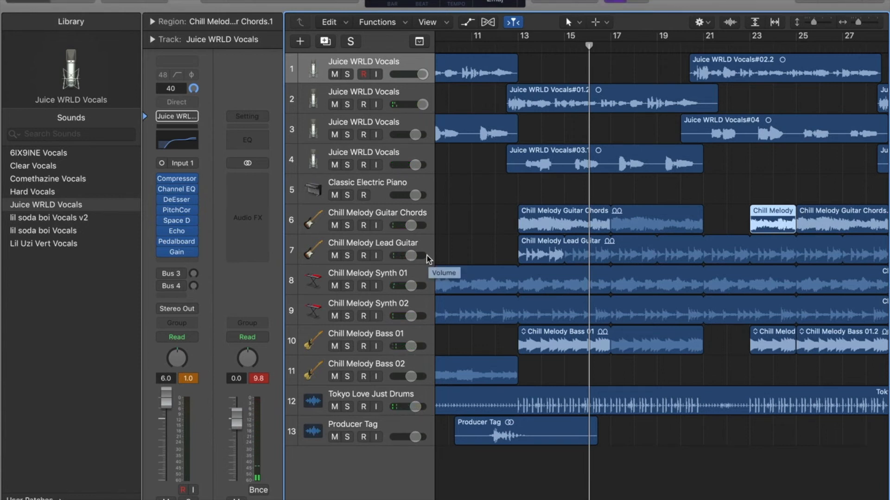
scroll(433, 318, left, 10)
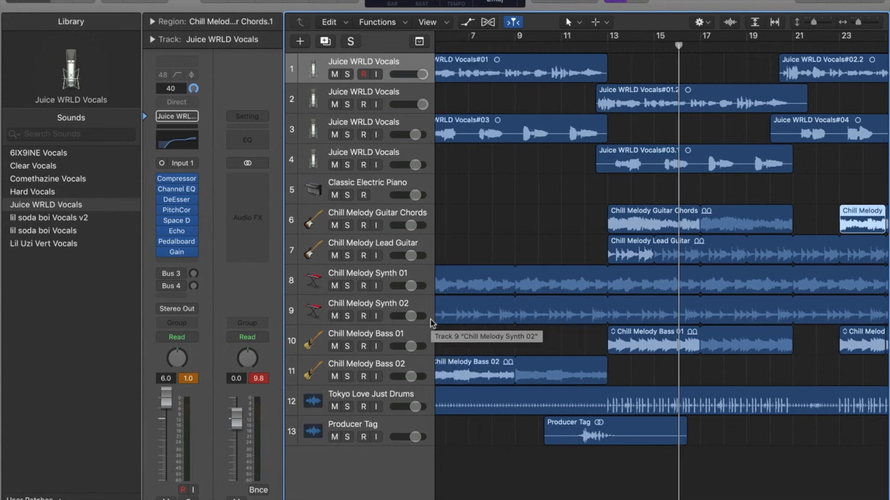
click(348, 75)
click(348, 75)
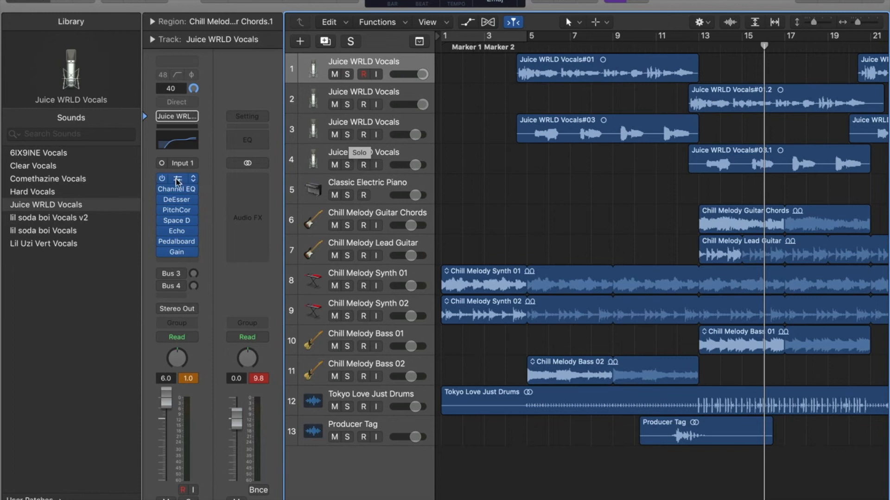
- Audition the Producer Tag track soloed from bar 11 and clear its solo
click(347, 437)
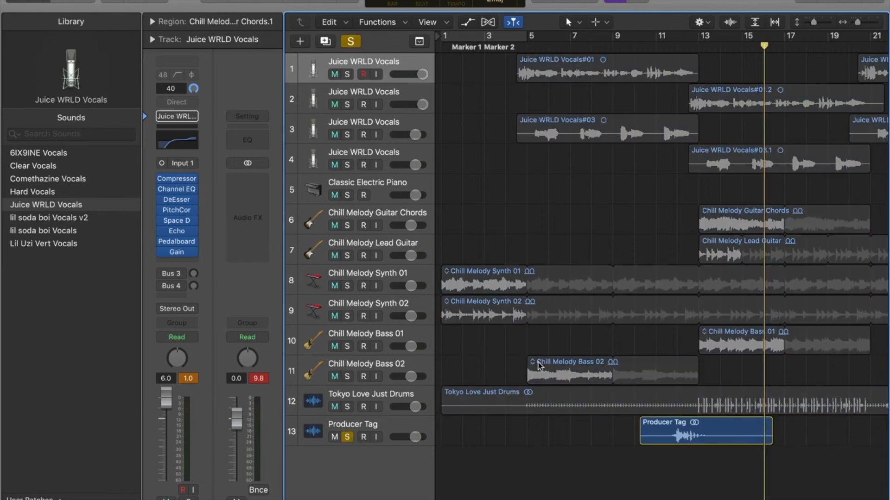
click(347, 437)
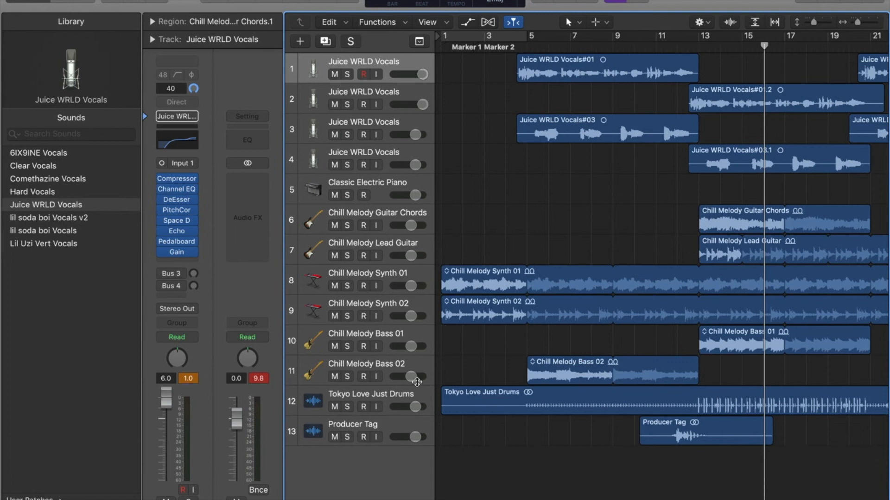
click(347, 437)
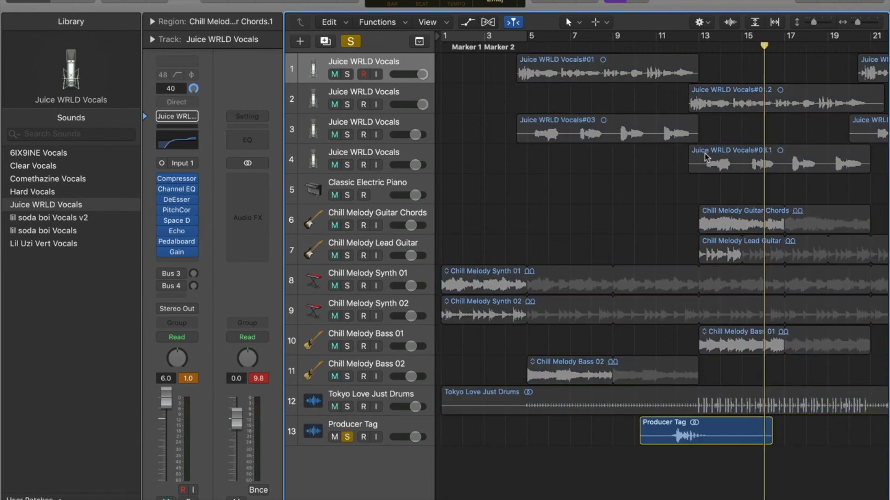
click(667, 45)
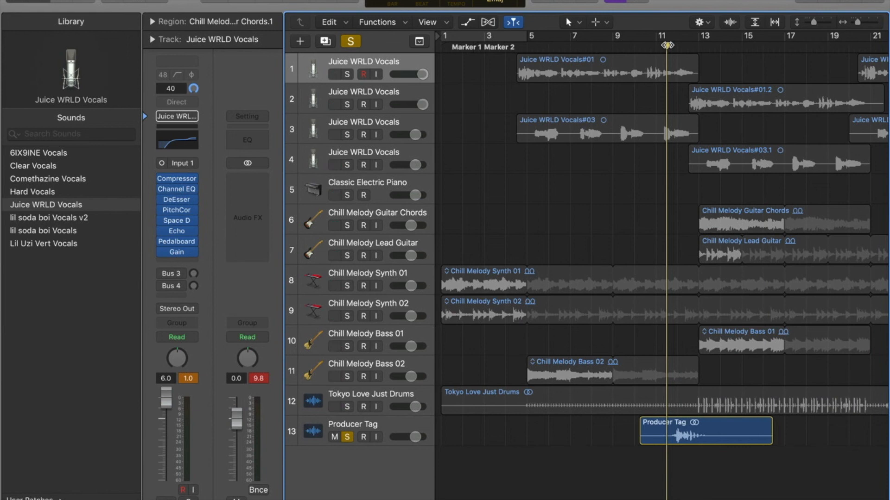
key(space)
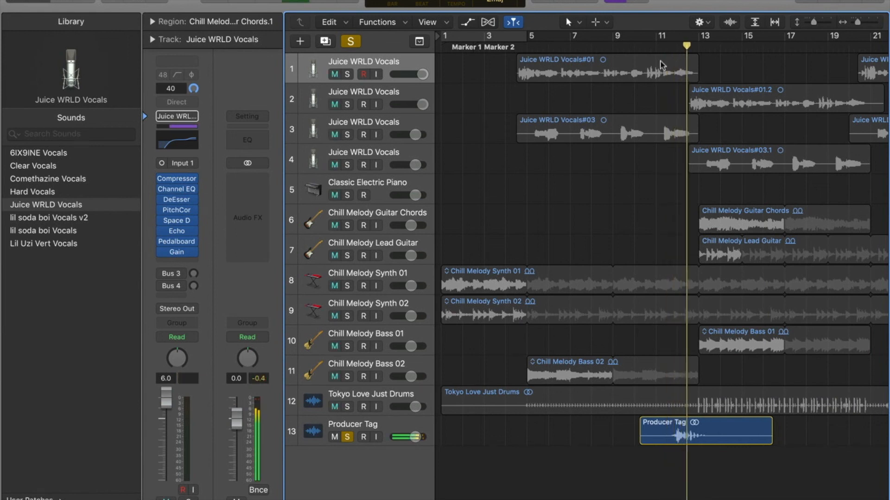
click(348, 438)
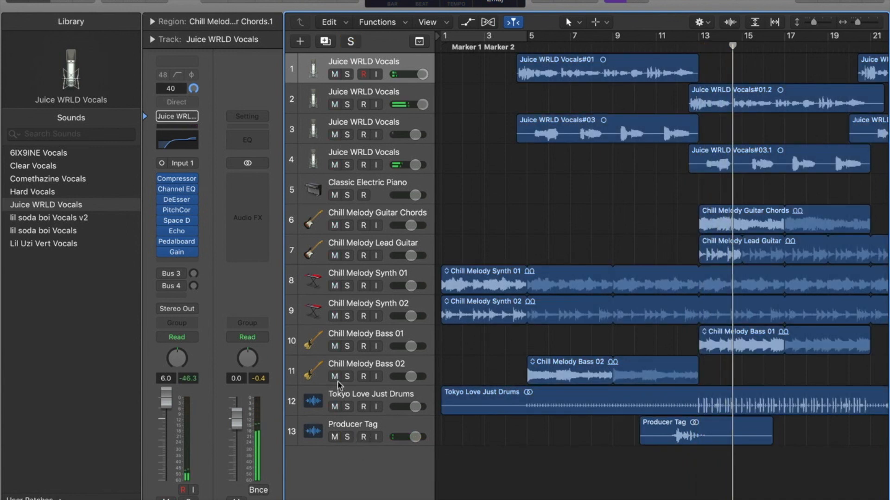